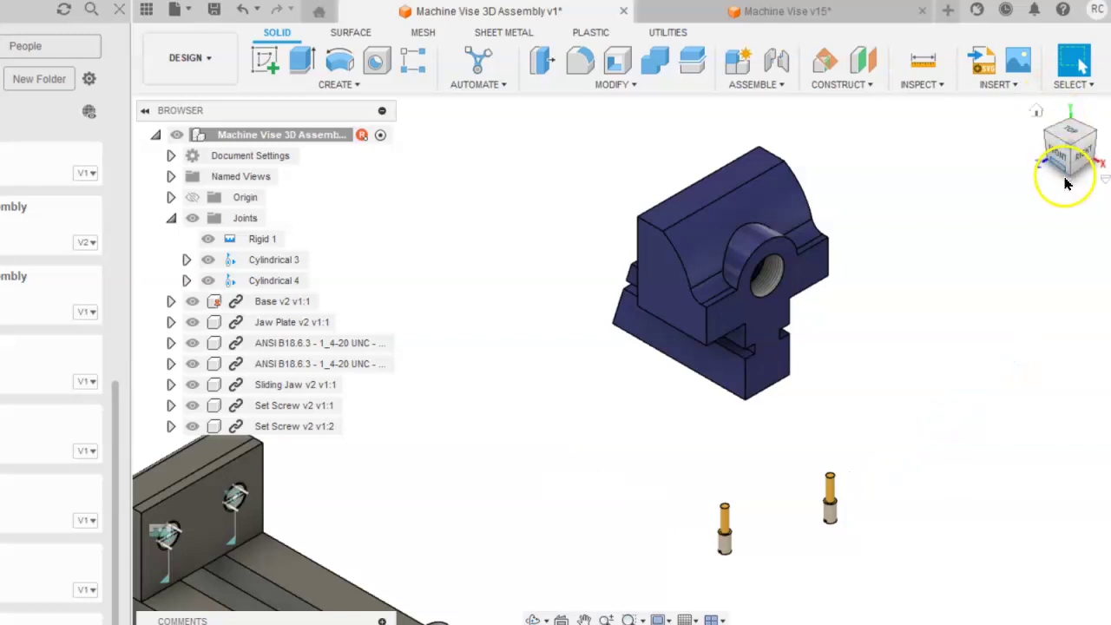
Step: Bring the sliding jaw's underside and the loose set screw into view, and open the Assemble menu
left_click(1071, 181)
middle_click_drag(941, 380, 775, 346, "shift")
scroll(773, 340, "up", 6)
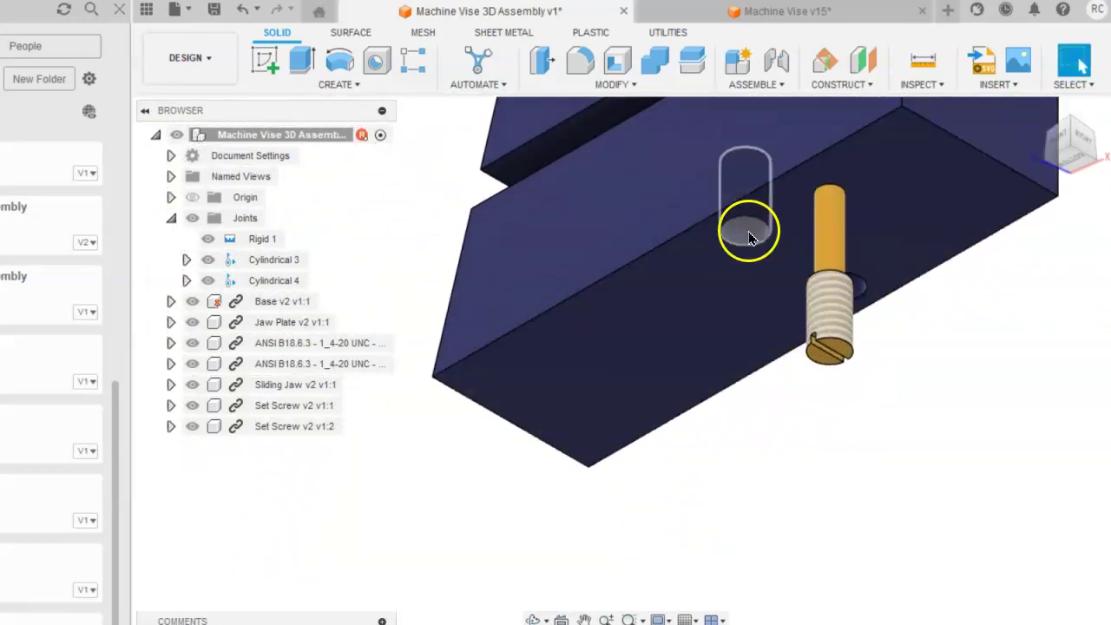
middle_click(869, 283)
middle_click_drag(870, 282, 855, 337)
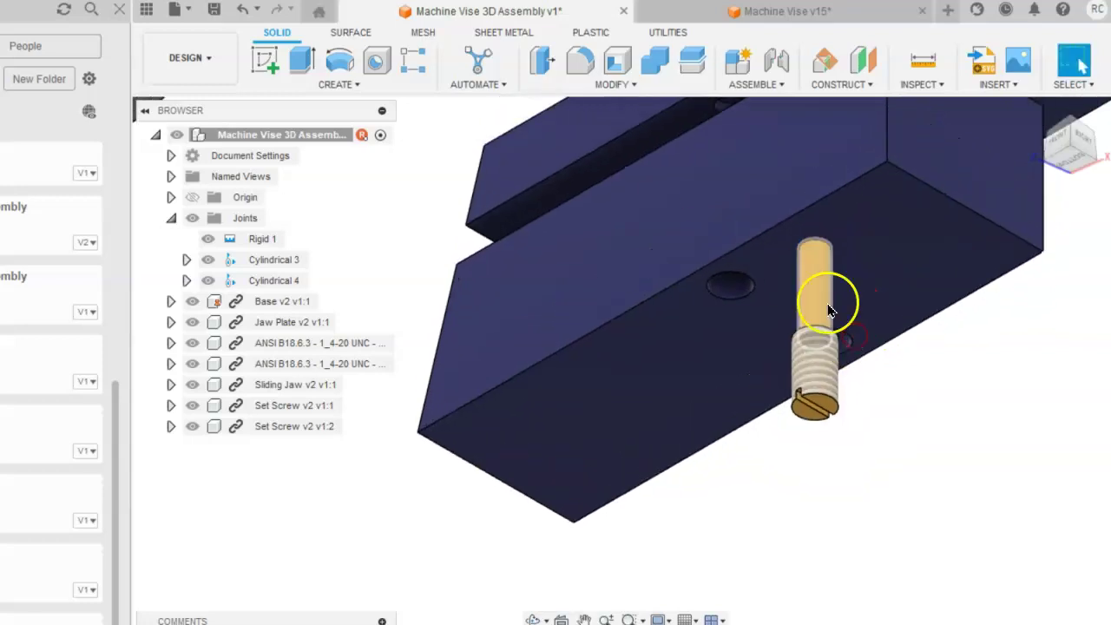
left_click(775, 84)
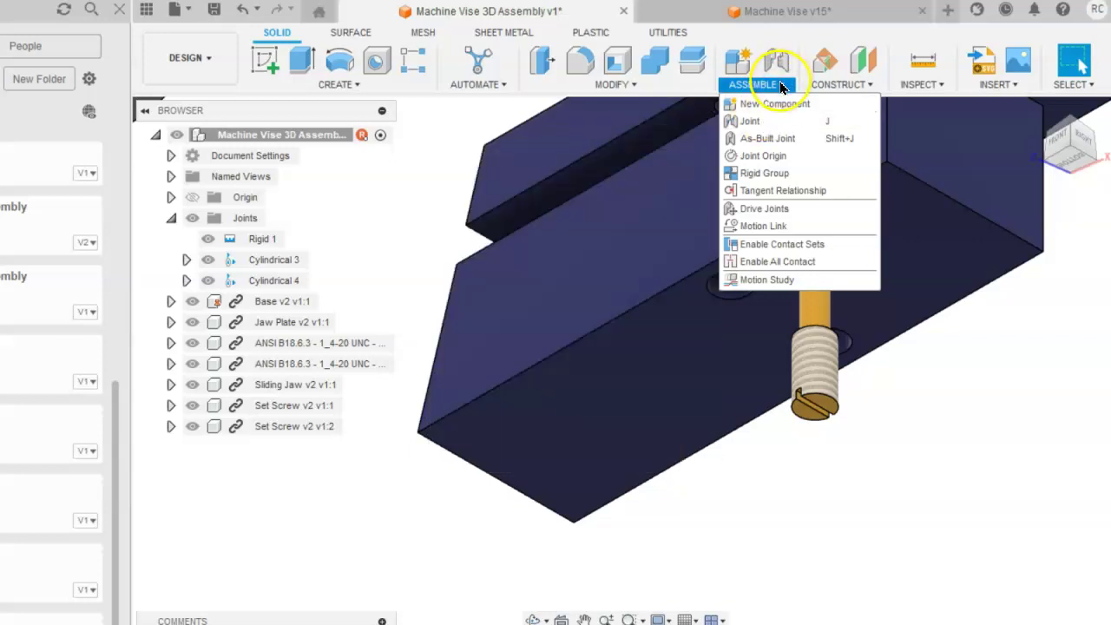
Step: Start a new Joint and confirm its motion type is Cylindrical
left_click(764, 124)
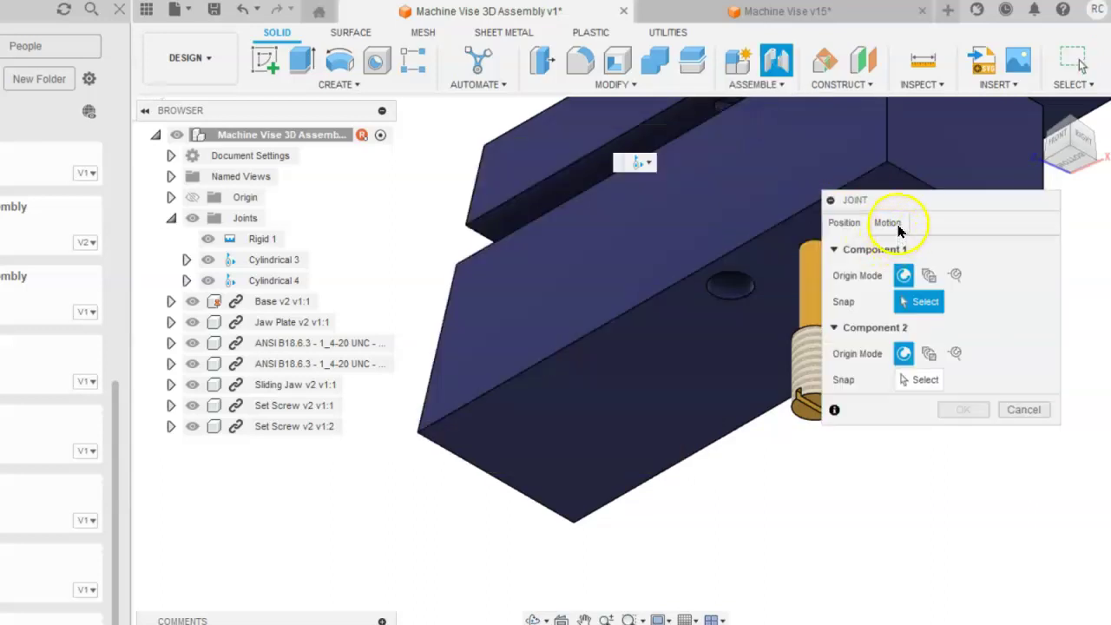
left_click(898, 226)
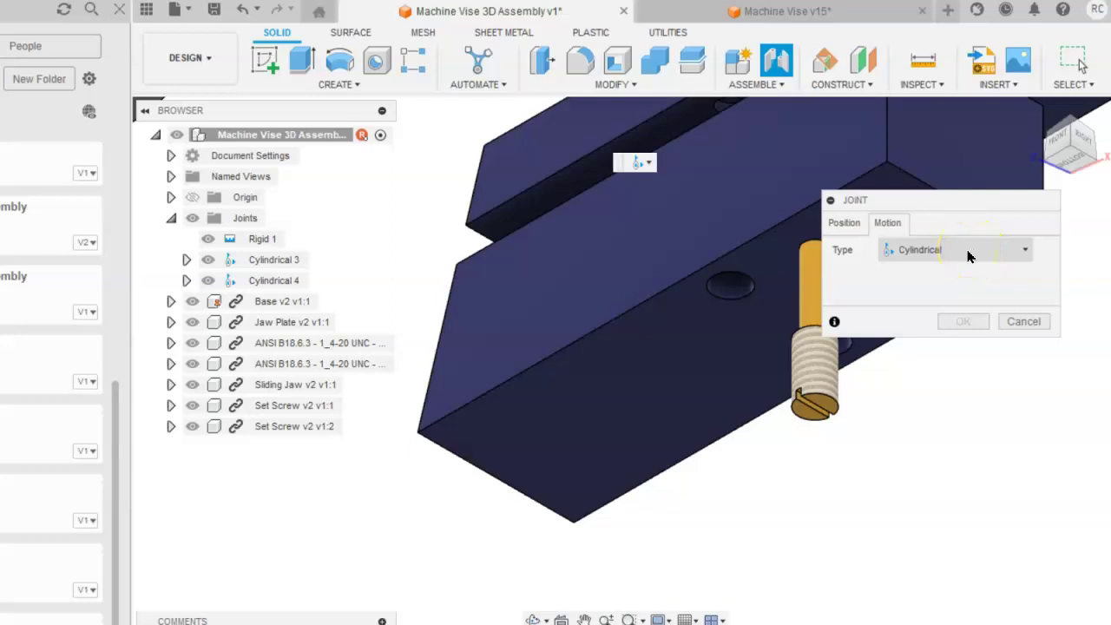
left_click(844, 223)
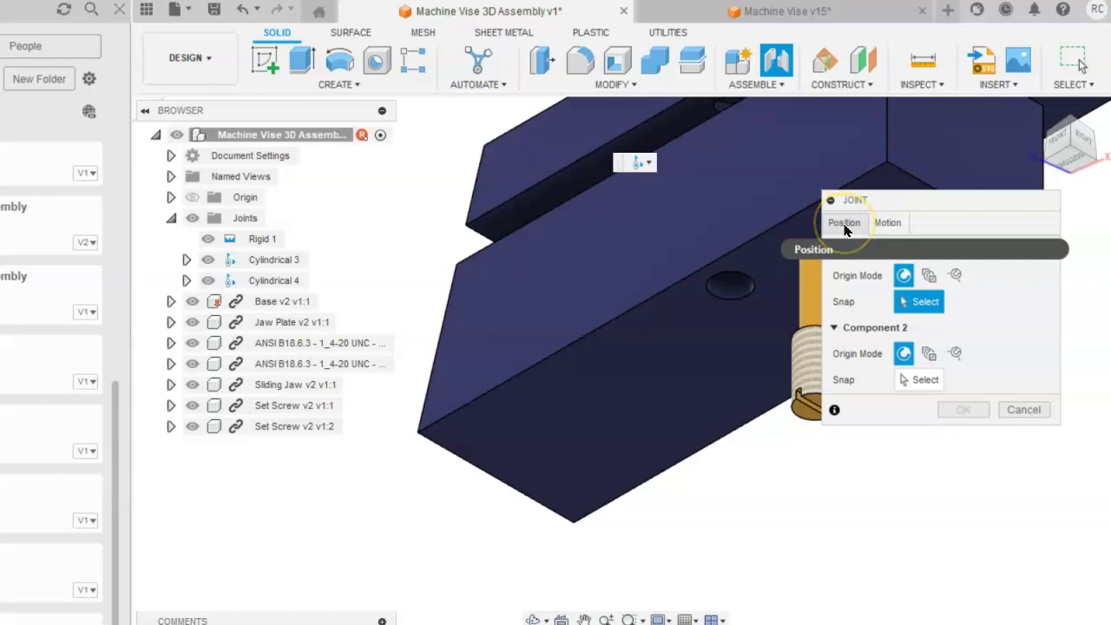
Step: From below the vise, snap Component 1 to the centre of Set Screw v2 v1's slotted end
middle_click_drag(812, 359, 697, 454, "shift")
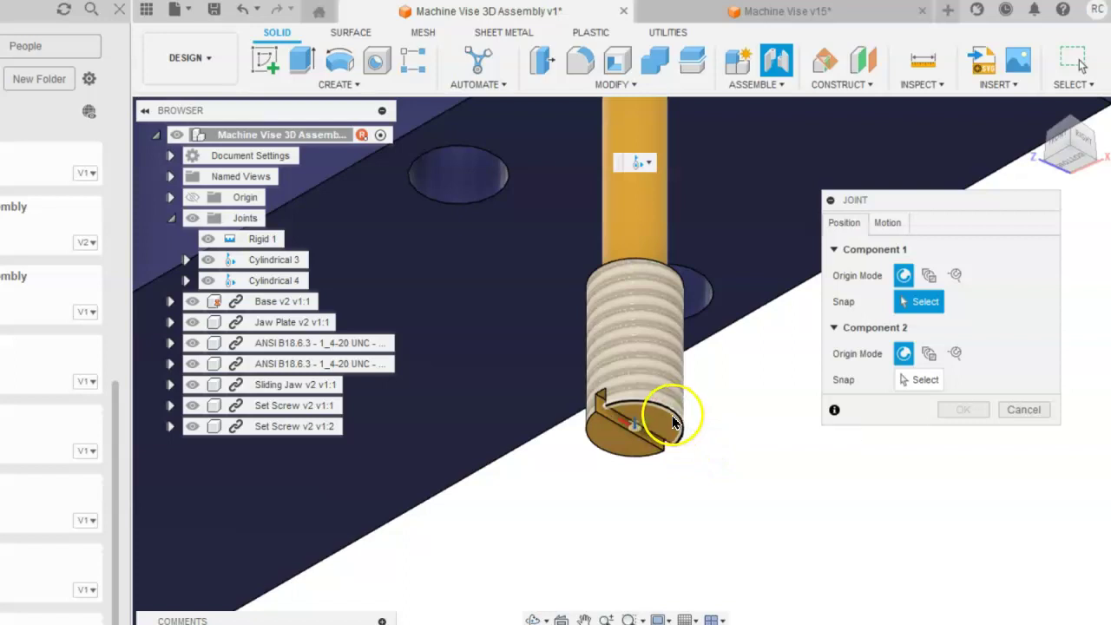
scroll(675, 420, "up", 5)
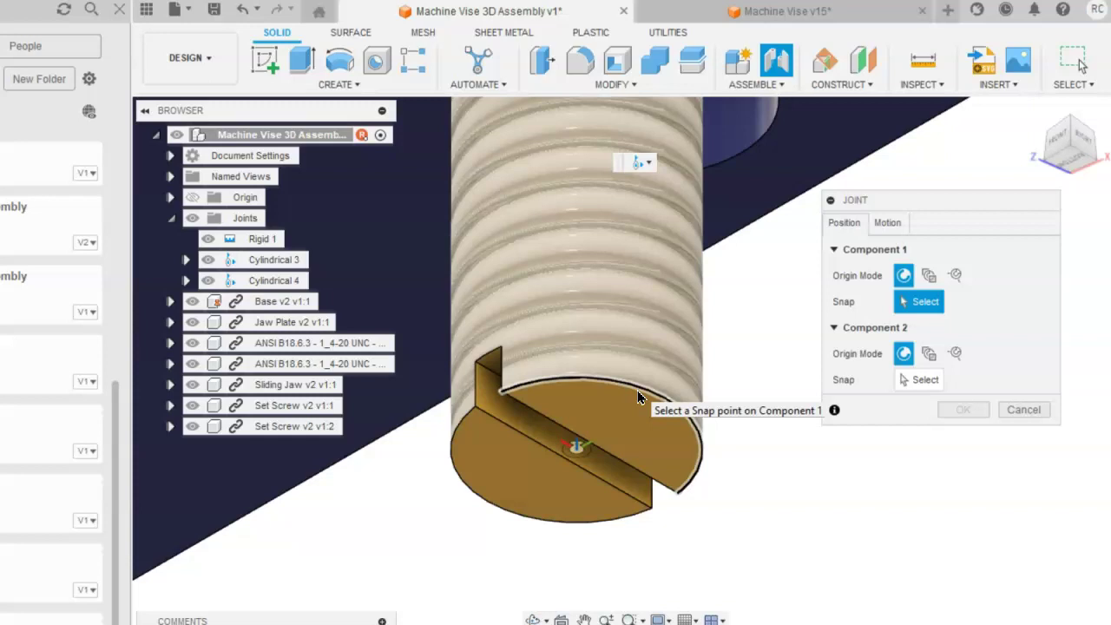
left_click(637, 389)
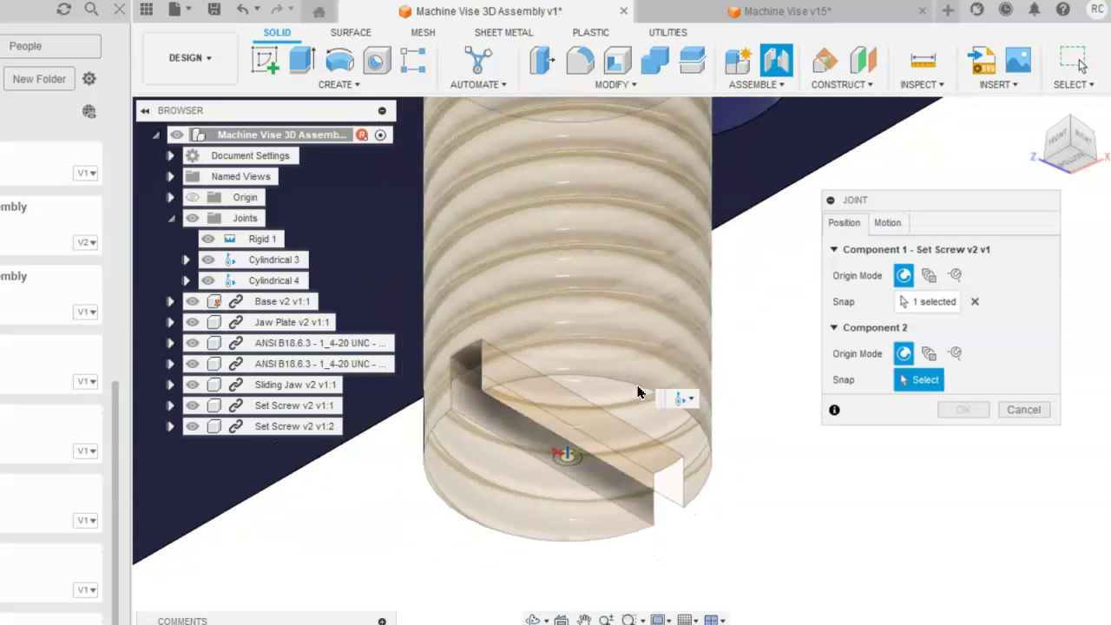
scroll(637, 389, "down", 10)
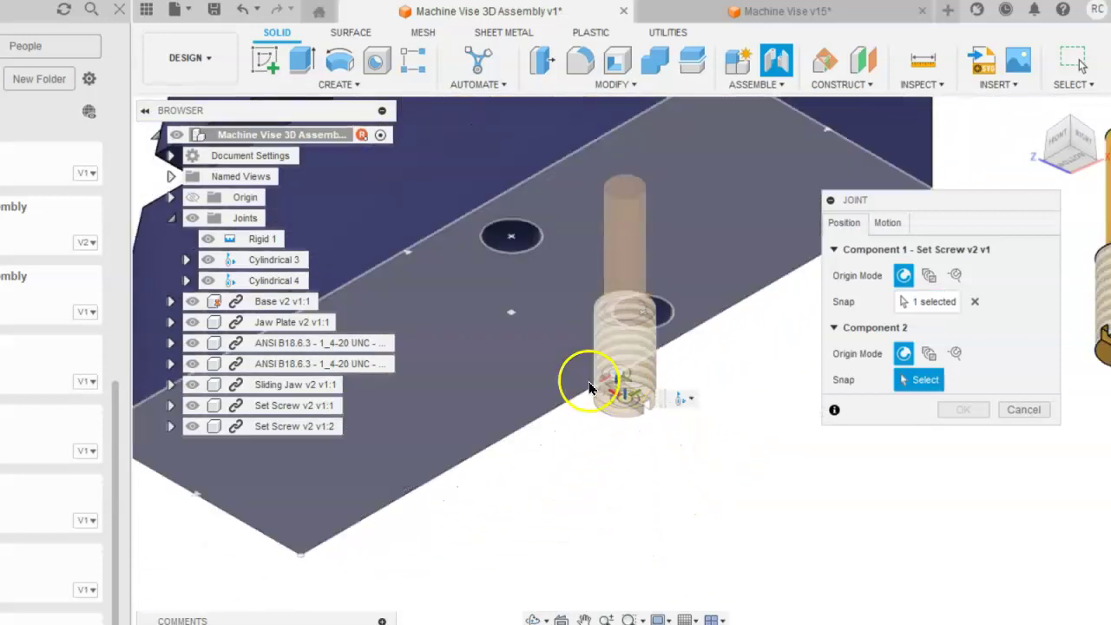
Step: Orbit in close on the sliding jaw's bottom hole, then exit orbit back to the Joint dialog
scroll(589, 387, "down", 1)
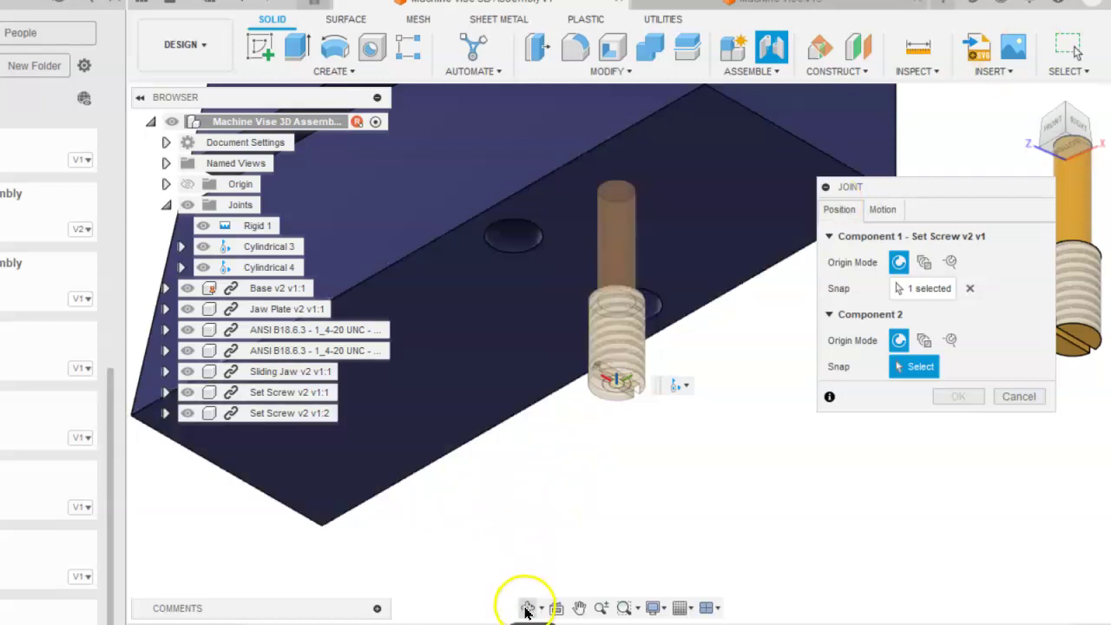
left_click(526, 611)
left_click_drag(607, 419, 615, 353)
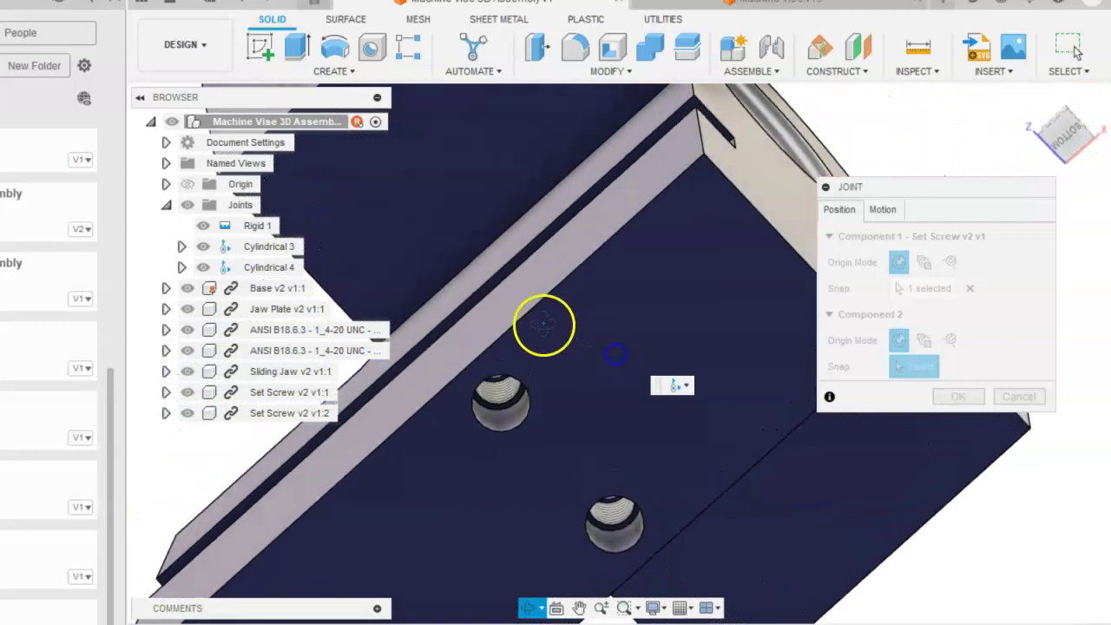
left_click_drag(543, 324, 523, 405)
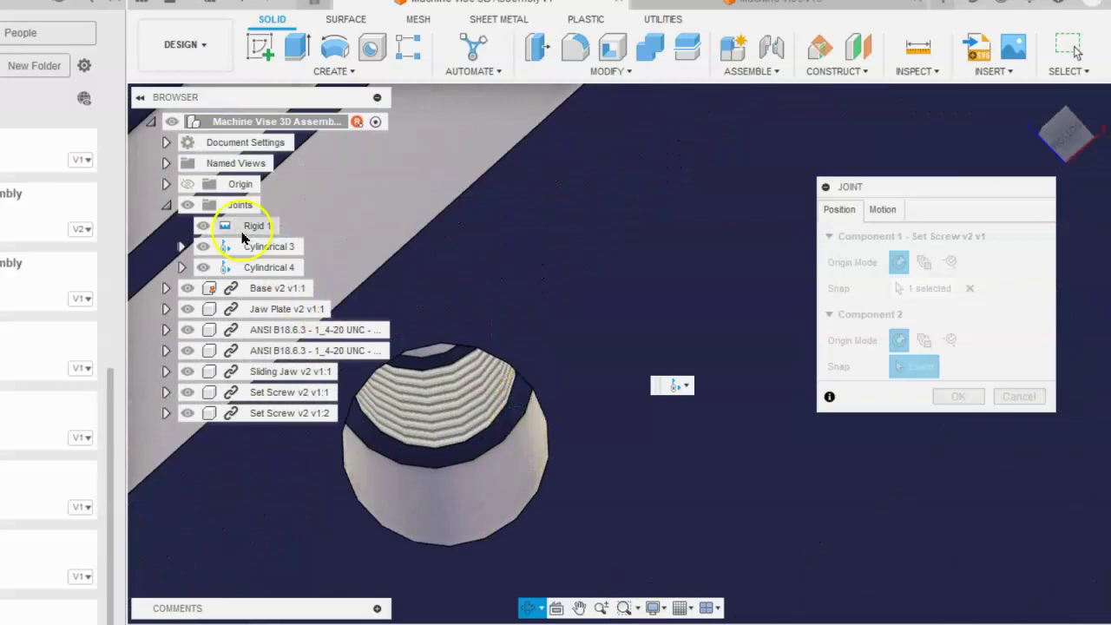
left_click(244, 230)
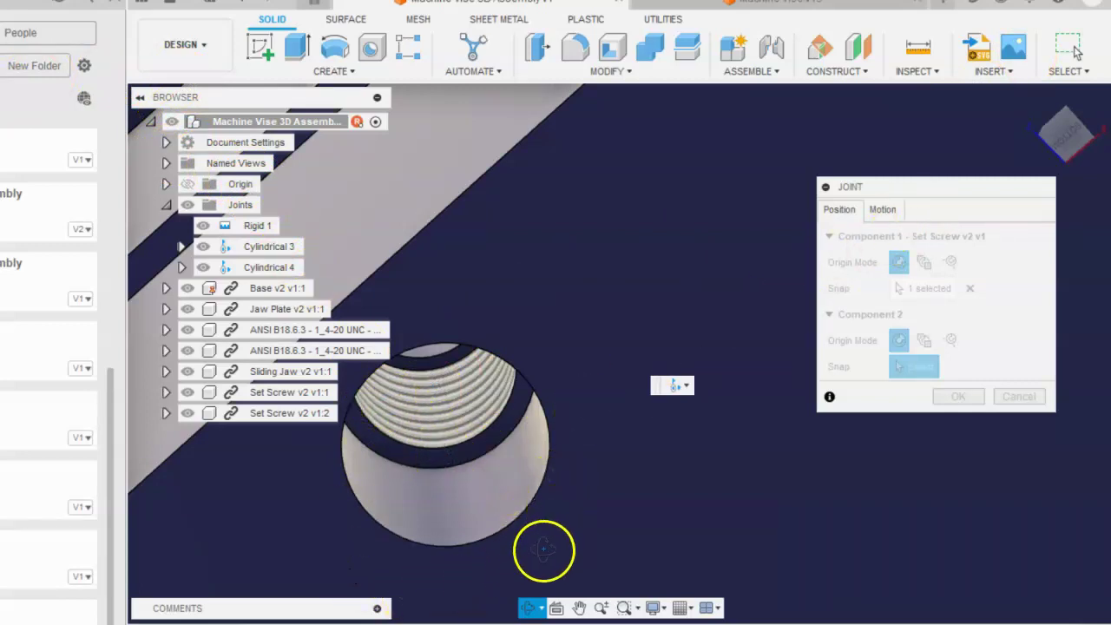
right_click(572, 508)
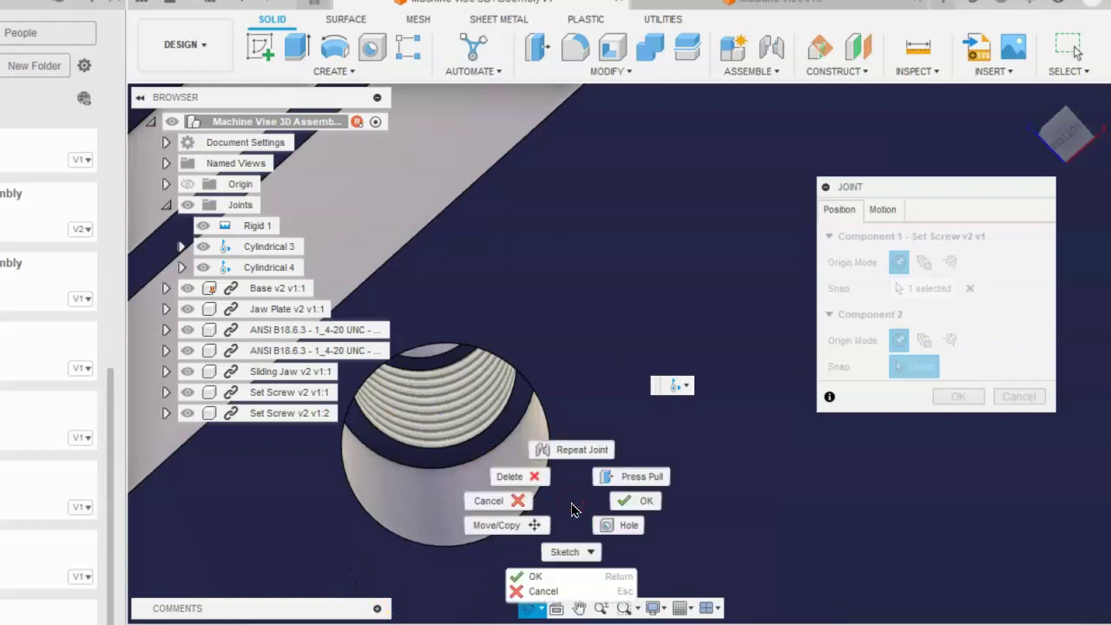
left_click(538, 578)
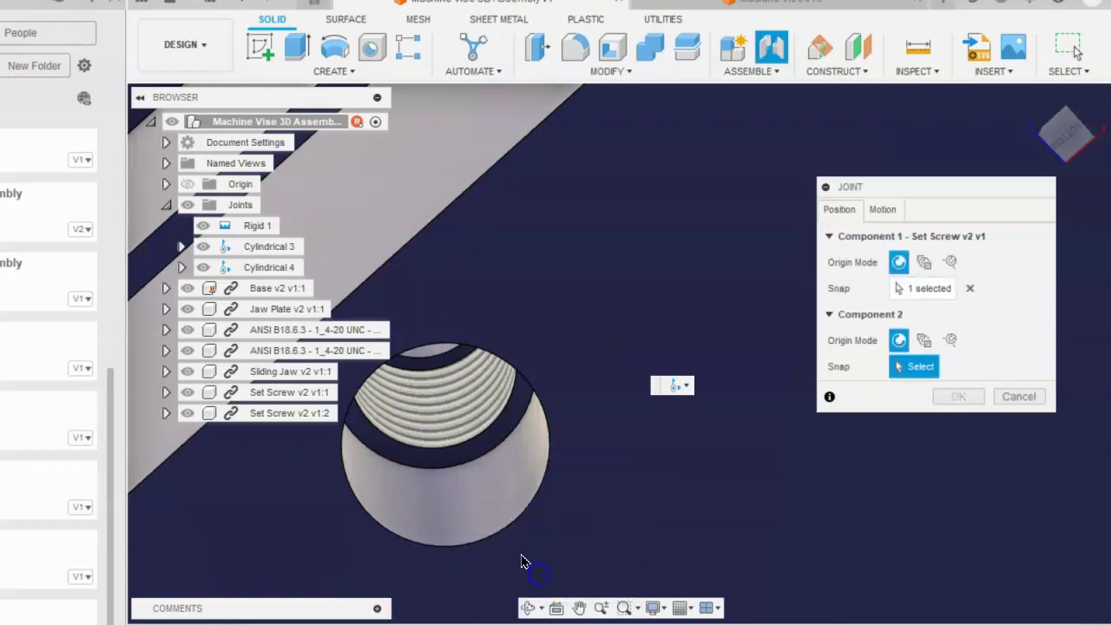
Step: Snap Component 2 to the centre of Sliding Jaw v2 v1's bottom hole, aligning the screw at -90.0 deg
scroll(436, 439, "up", 3)
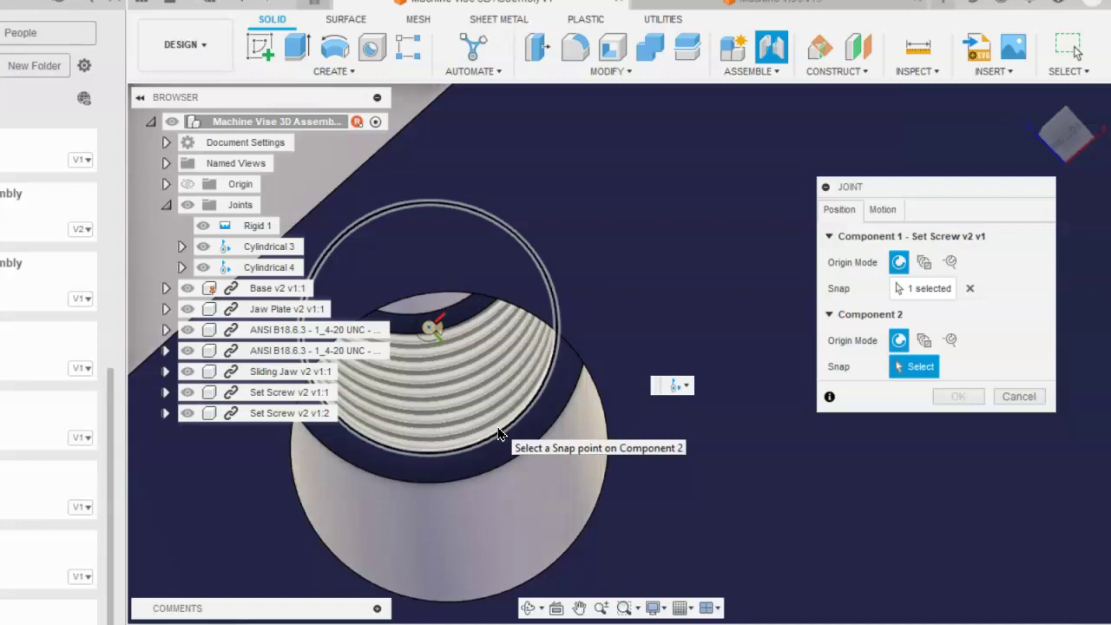
left_click(499, 434)
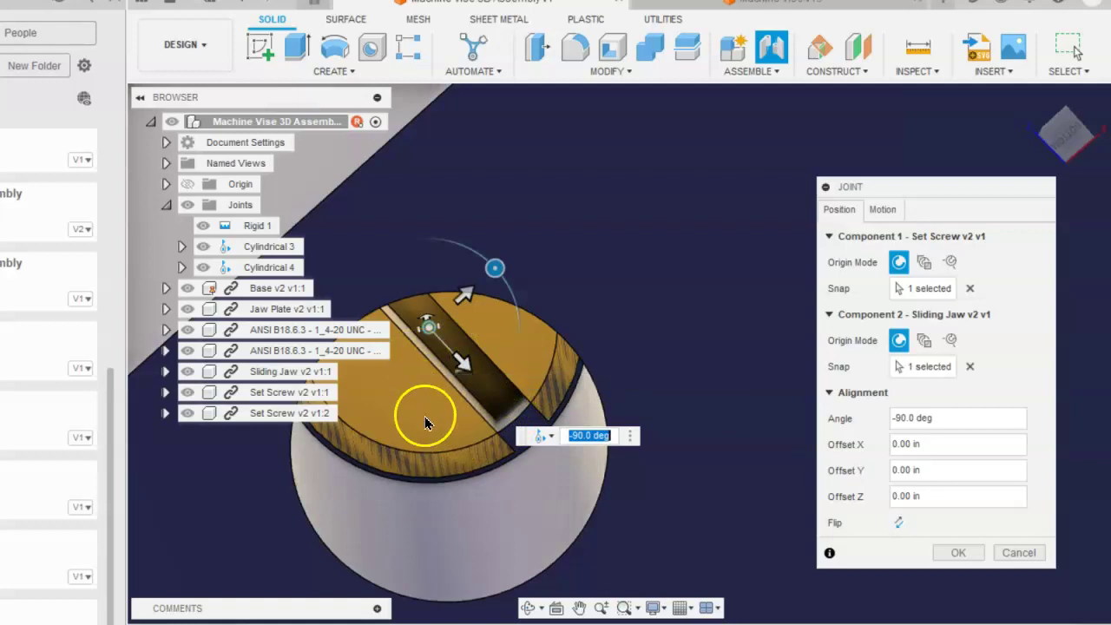
Step: Preview the joint's rotation and Slide motion, then confirm to create Cylindrical 5
left_click(889, 210)
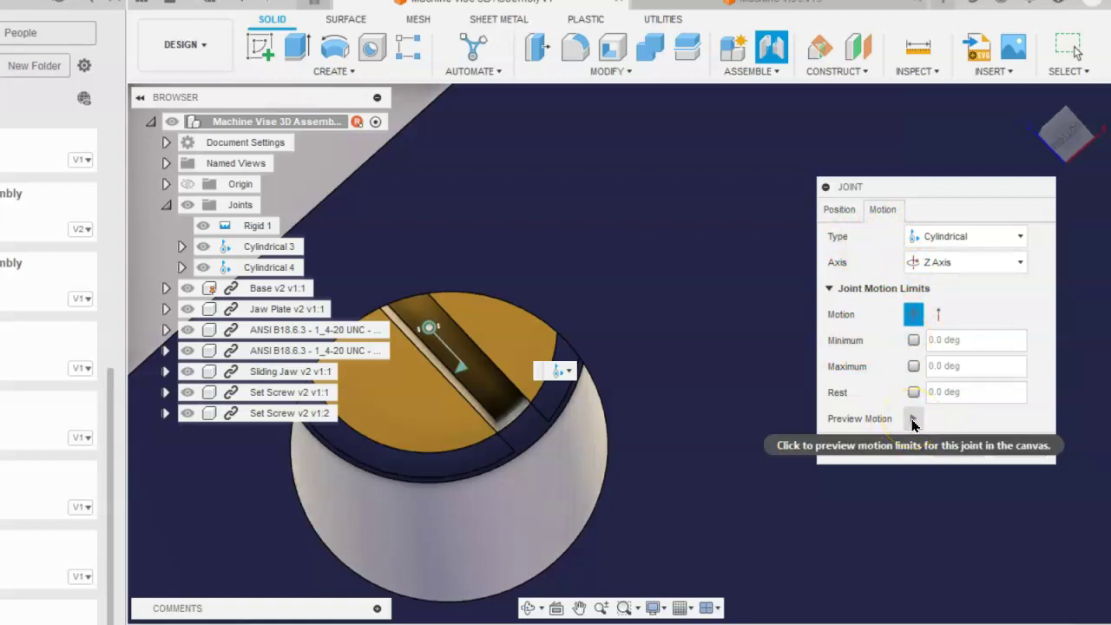
left_click(915, 420)
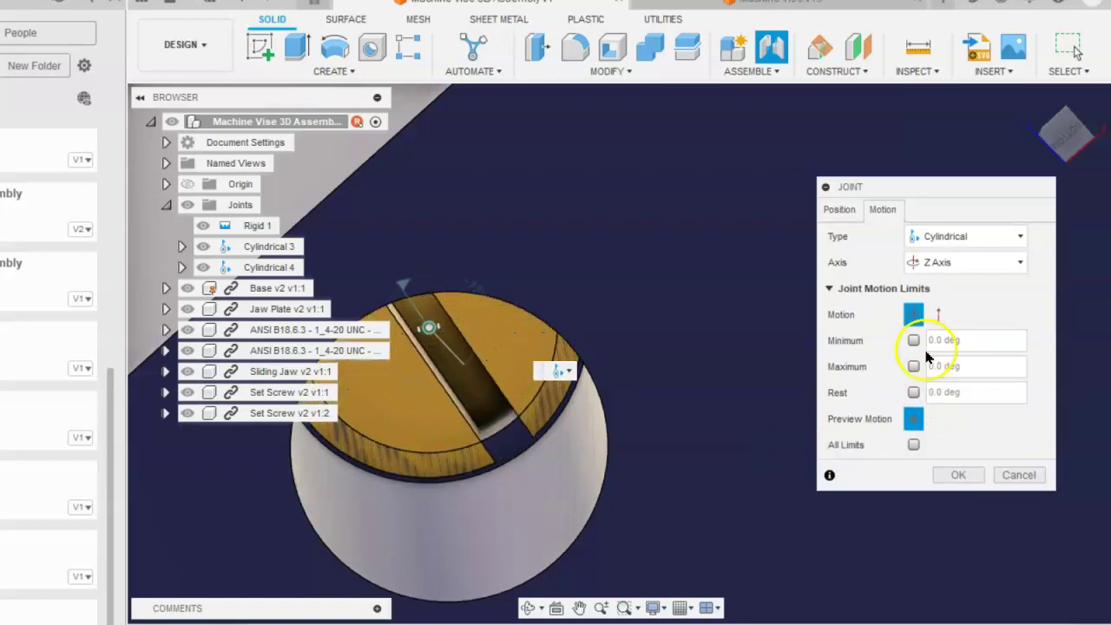
left_click(937, 318)
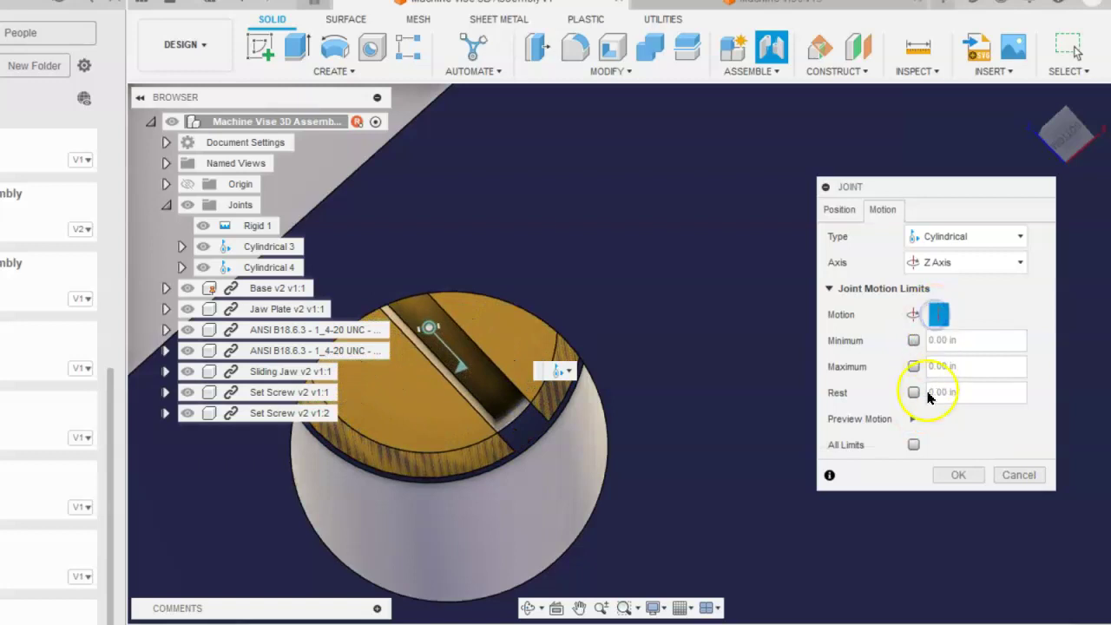
left_click(913, 420)
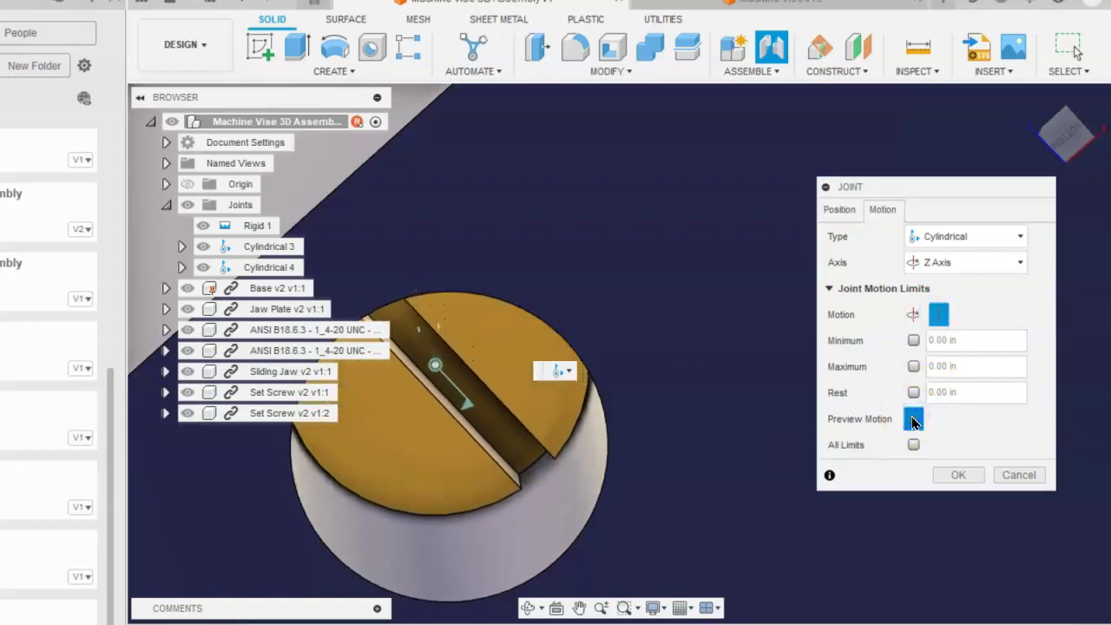
left_click(960, 475)
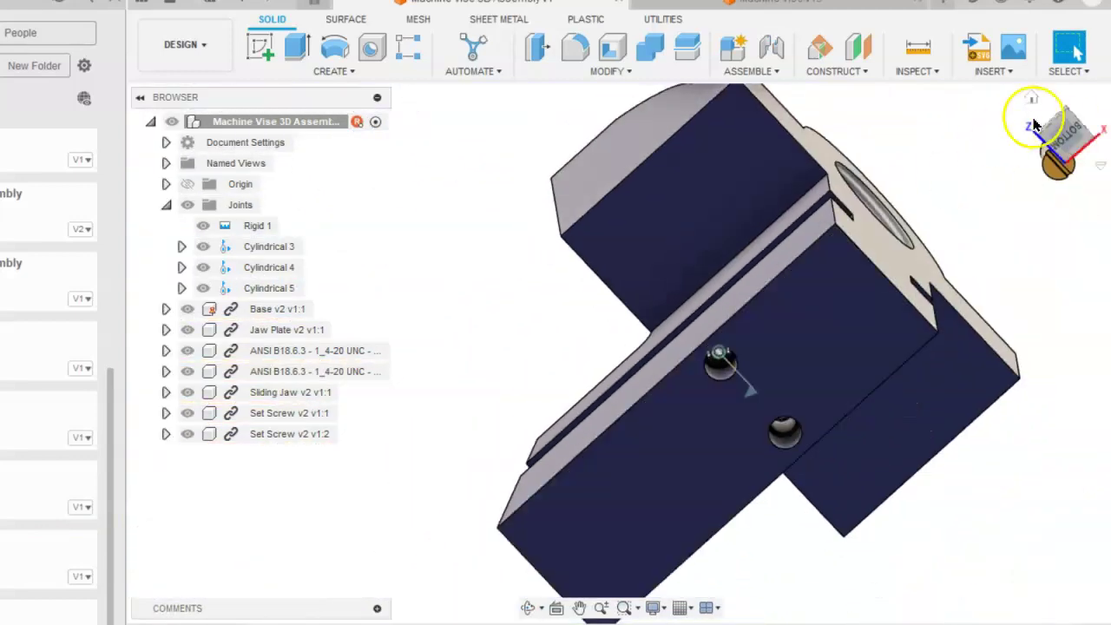
left_click_drag(1054, 149, 1046, 139)
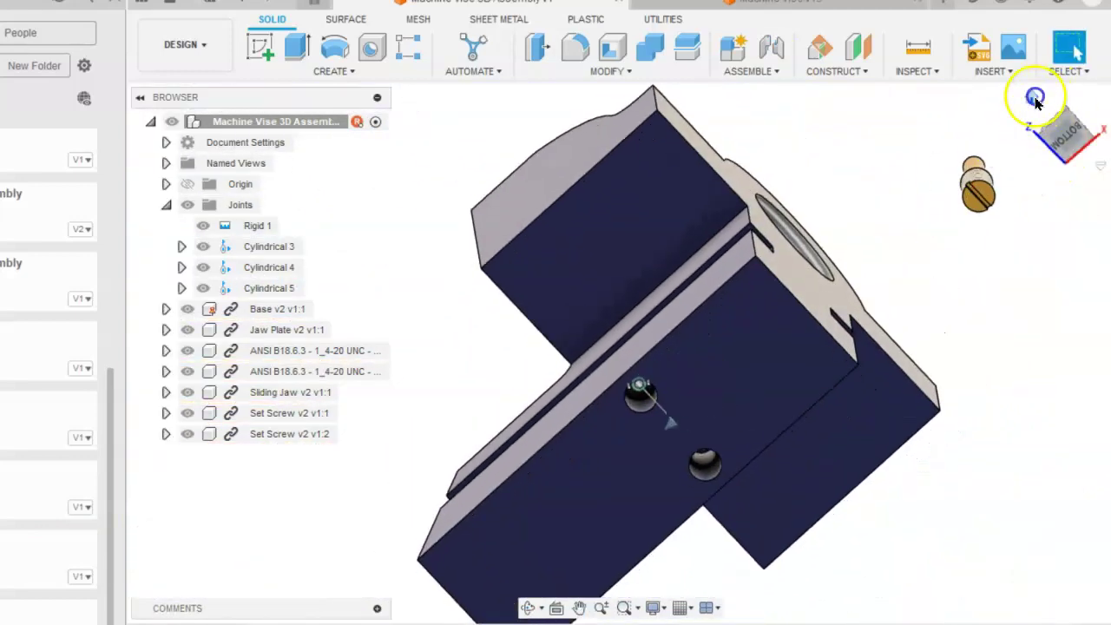
left_click(1035, 98)
scroll(833, 381, "up", 6)
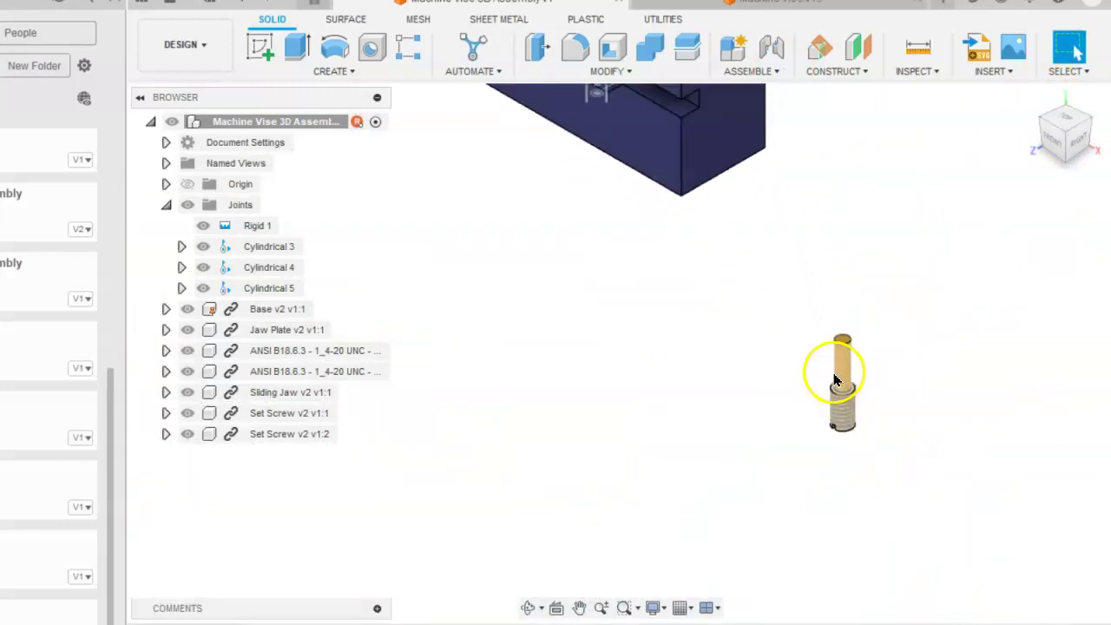
scroll(834, 380, "up", 1)
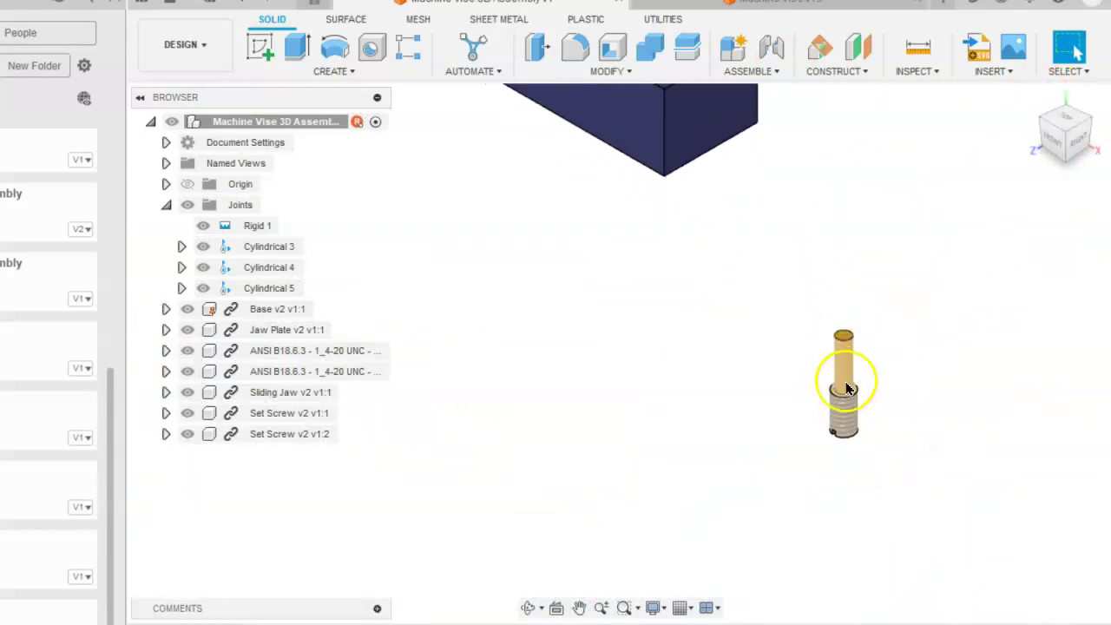
left_click(1070, 165)
mouse_move(686, 518)
middle_mouse_down()
mouse_move(685, 434)
mouse_move(710, 420)
middle_mouse_up()
left_click(527, 607)
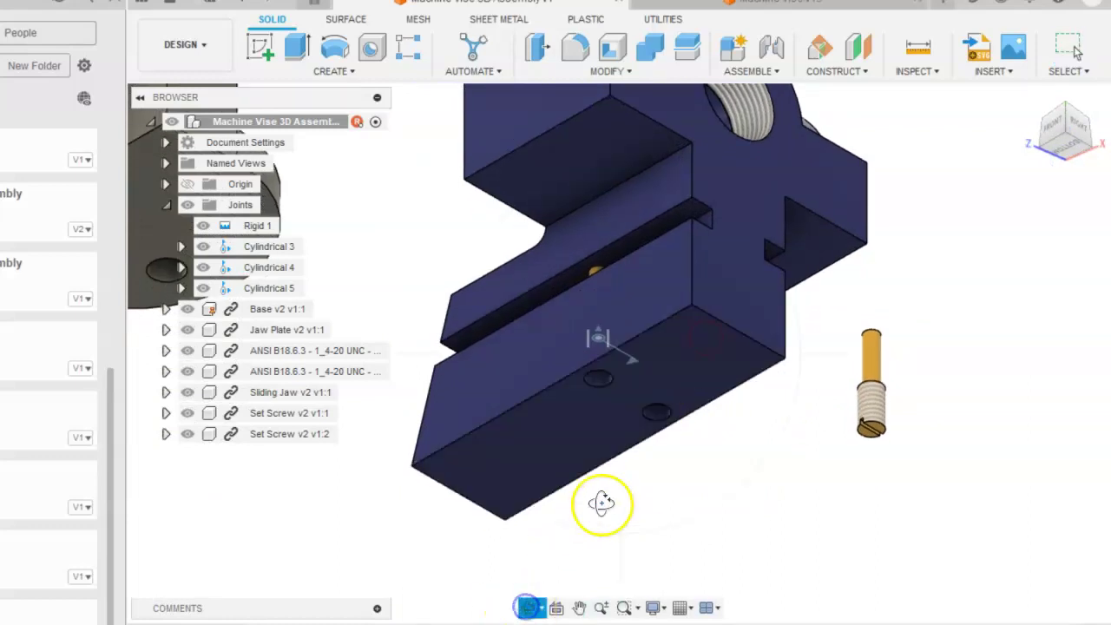
left_click_drag(640, 472, 654, 426)
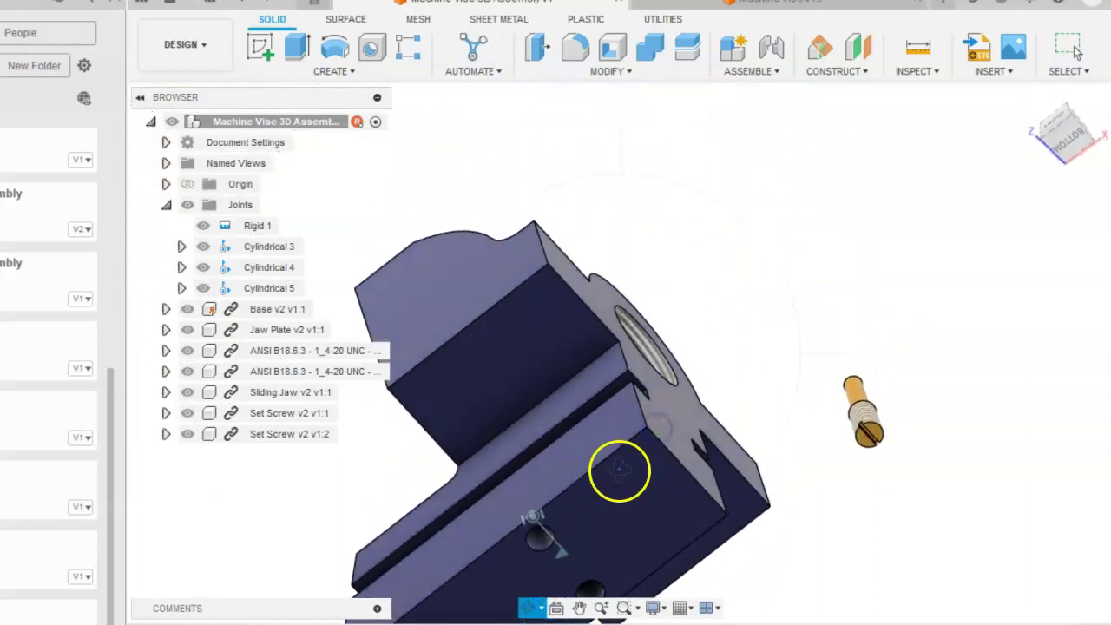
left_click(579, 608)
left_click_drag(629, 482, 731, 263)
scroll(704, 397, "down", 1)
scroll(695, 395, "up", 6)
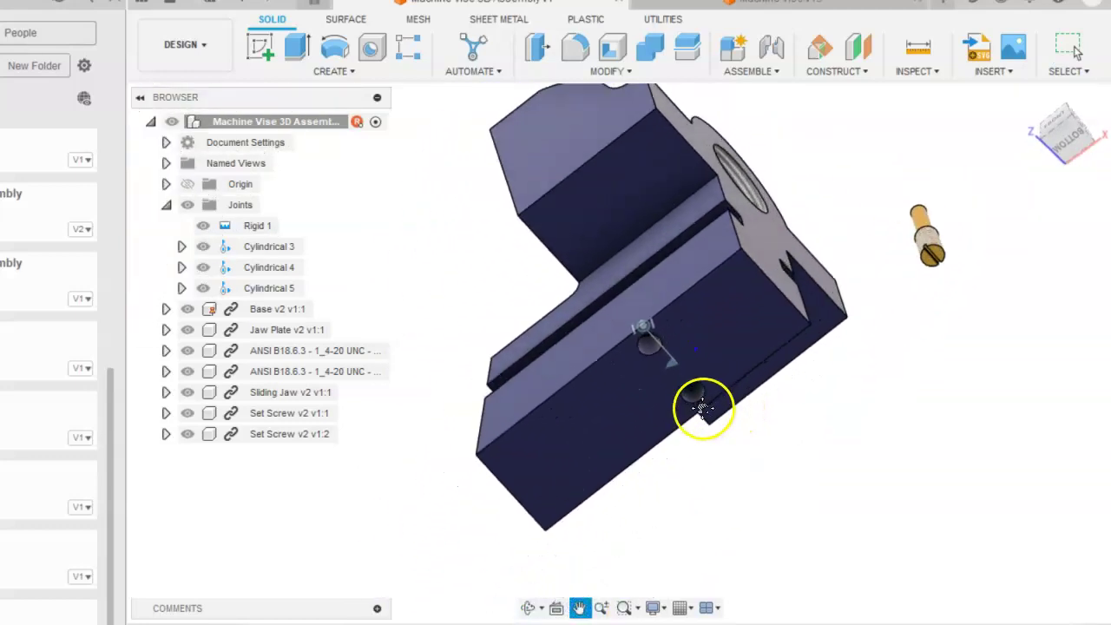
scroll(671, 391, "up", 2)
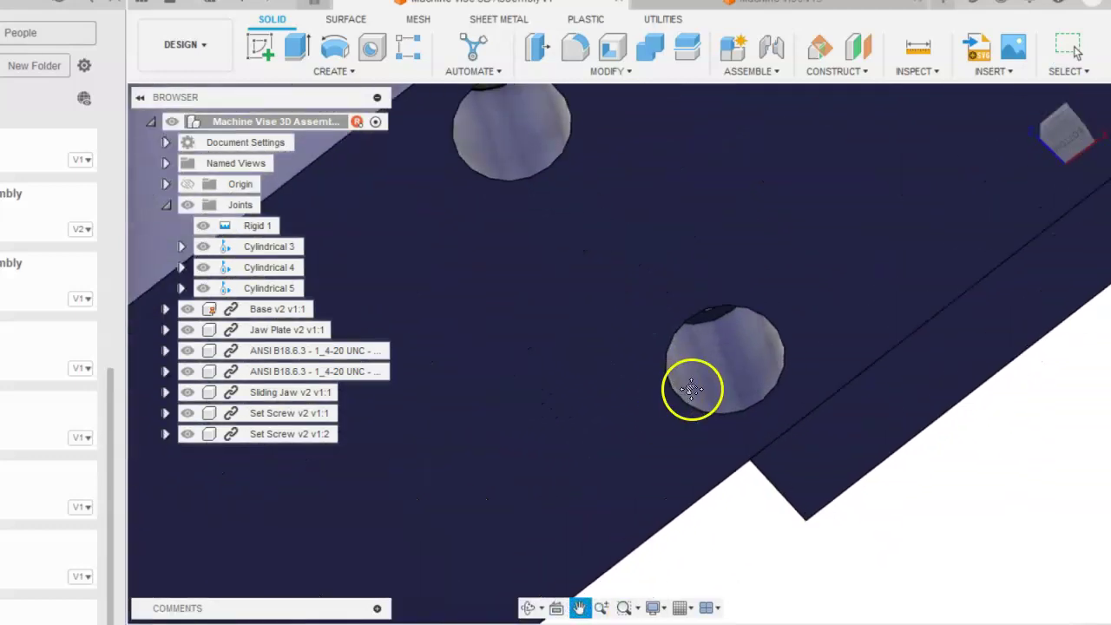
left_click(529, 608)
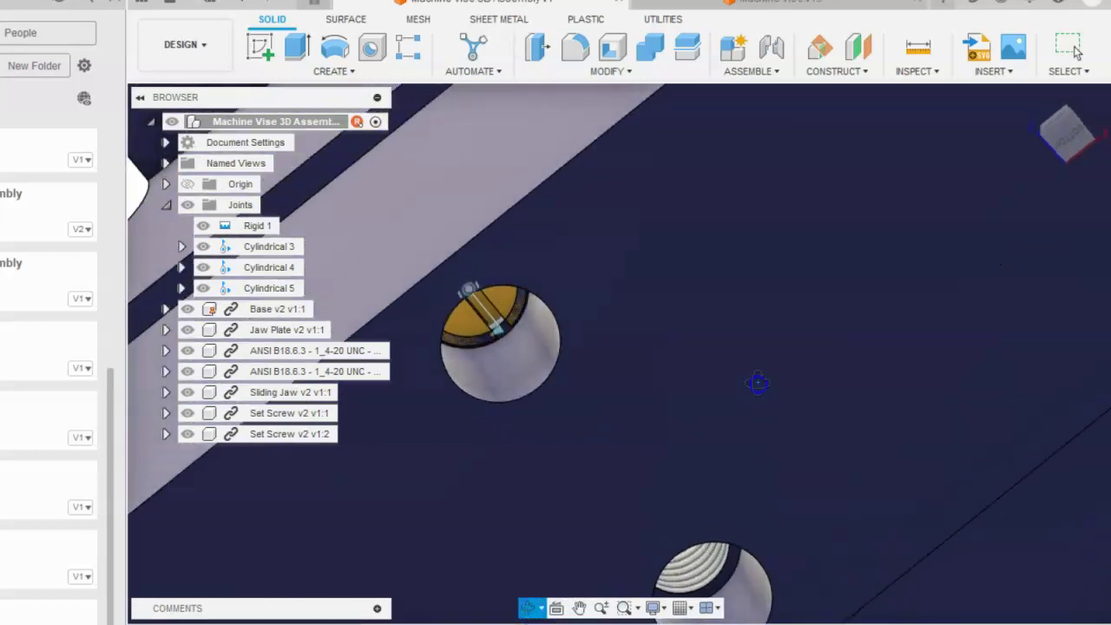